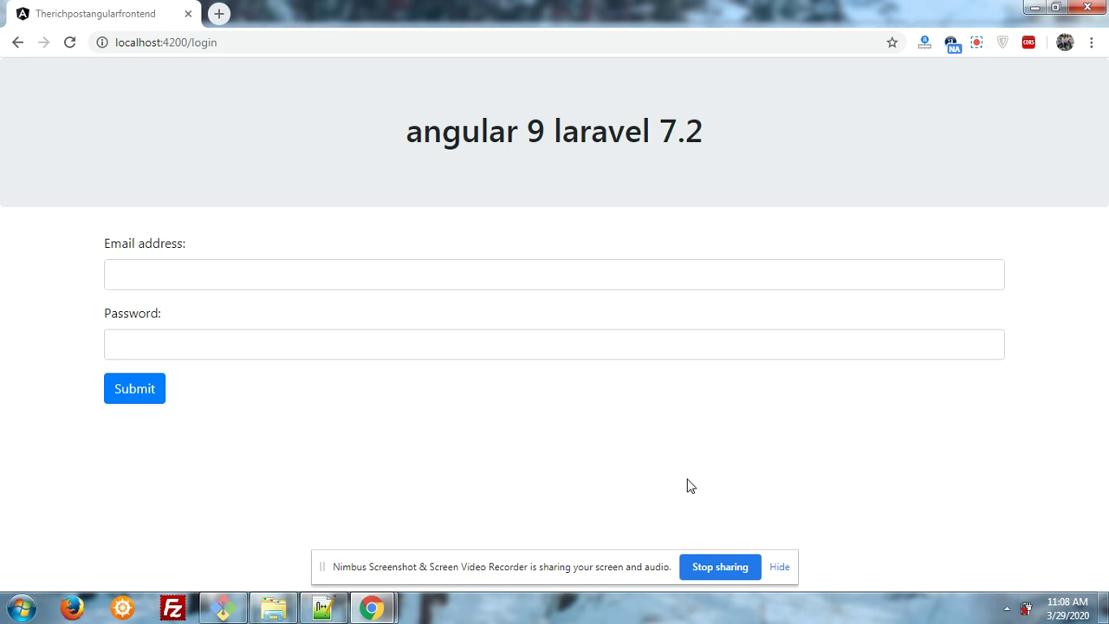
# Log in with the saved email and the account password, then bring up the Add User form.
pyautogui.click(602, 275)
pyautogui.click(227, 313)
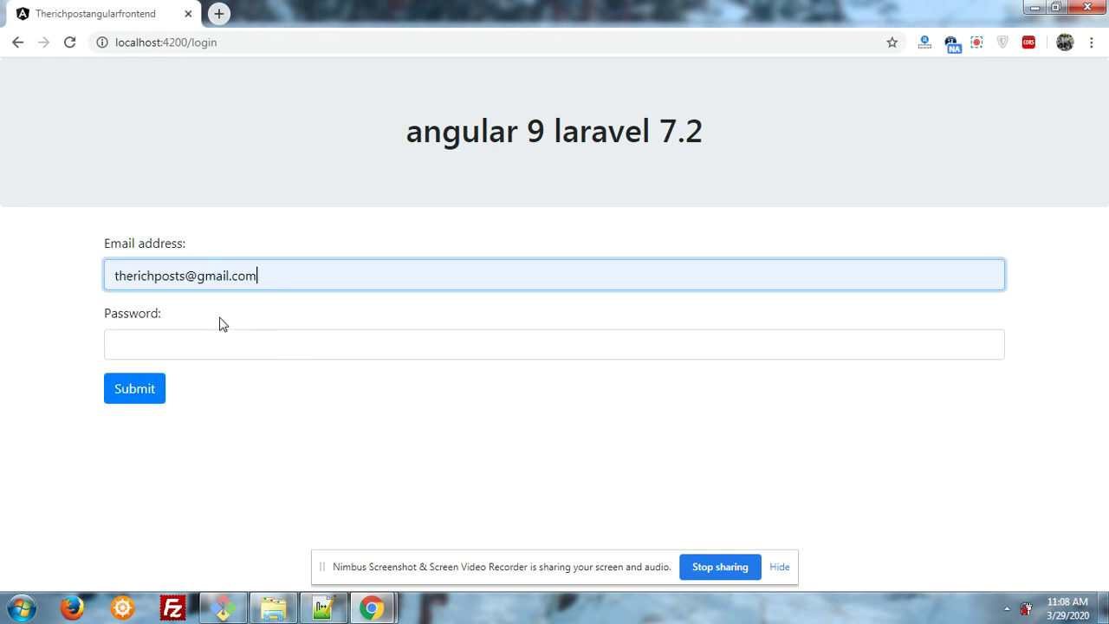
pyautogui.click(224, 346)
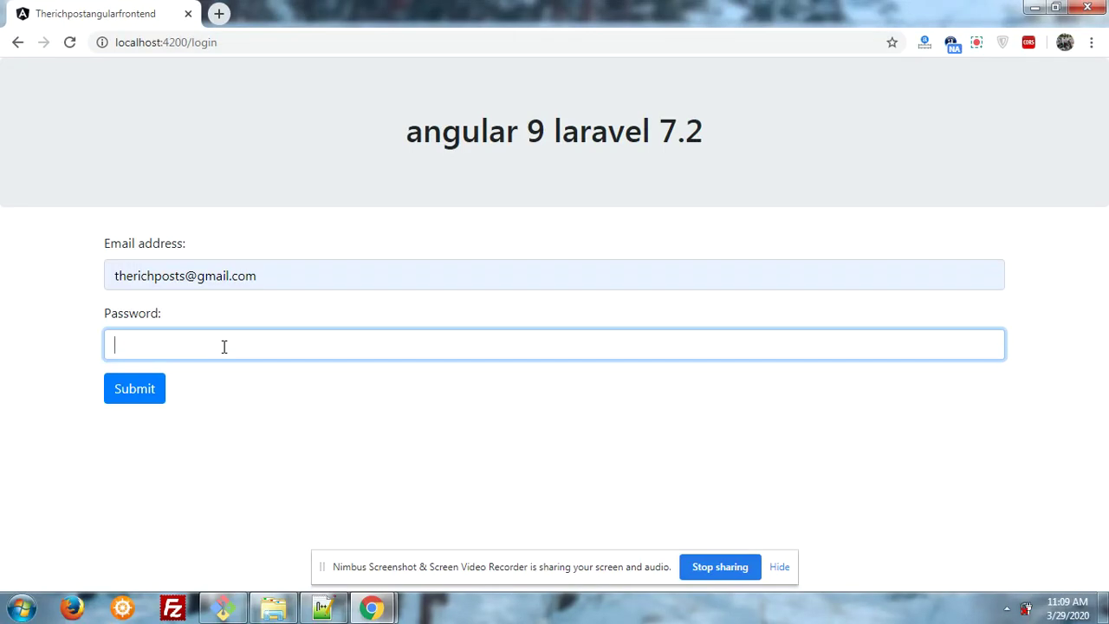
pyautogui.click(141, 390)
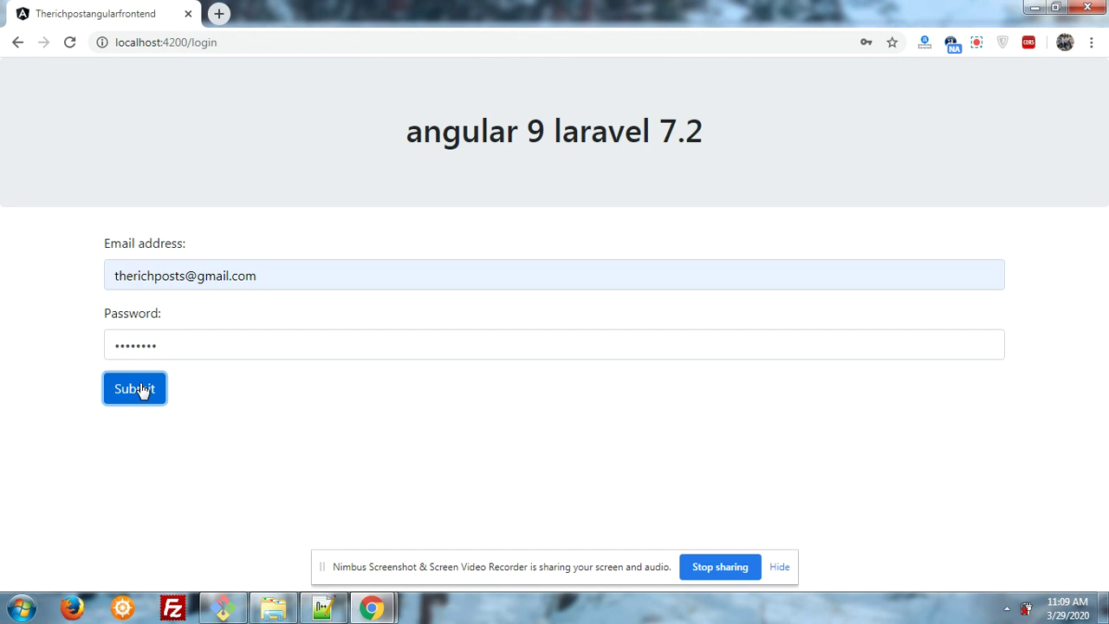
pyautogui.click(141, 390)
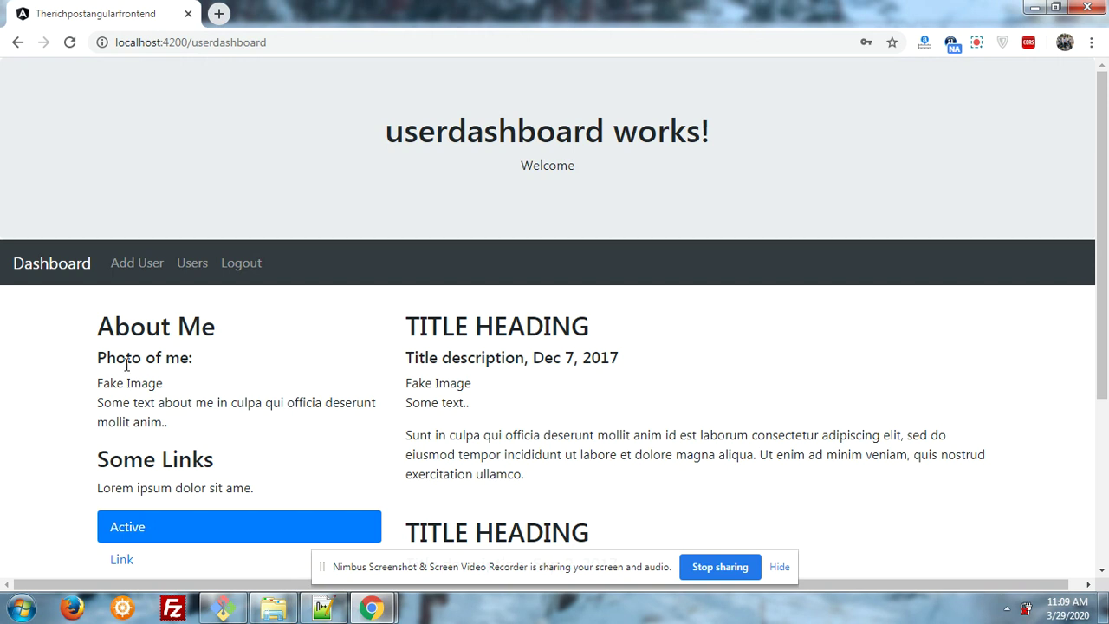
pyautogui.click(143, 271)
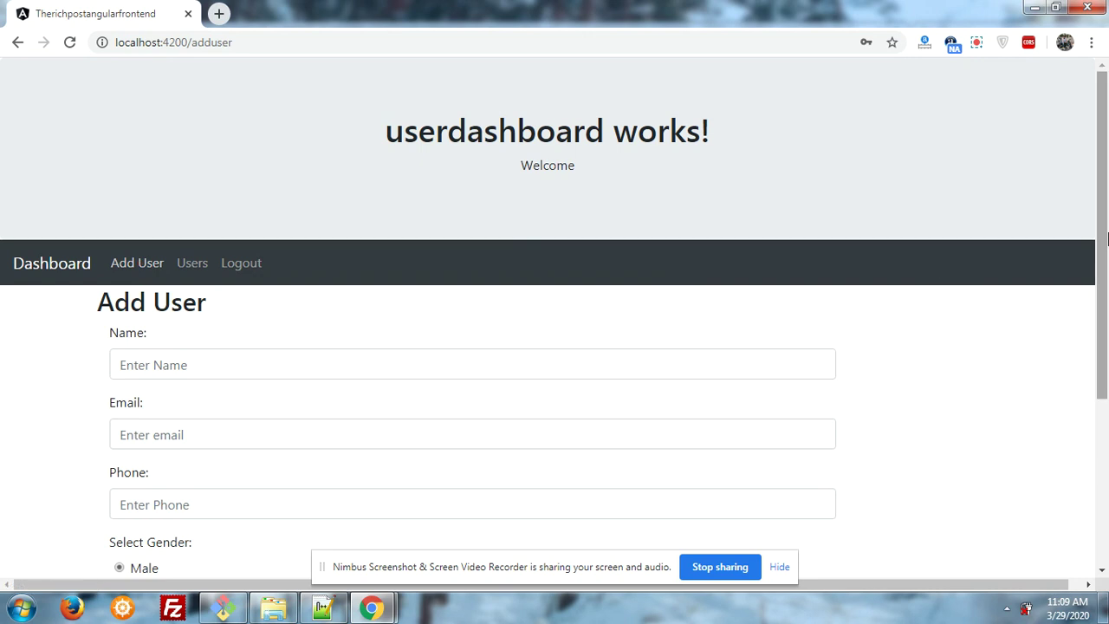
# Enter 'Test User' as the new user's name.
pyautogui.scroll(-2, 812, 236)
pyautogui.click(767, 230)
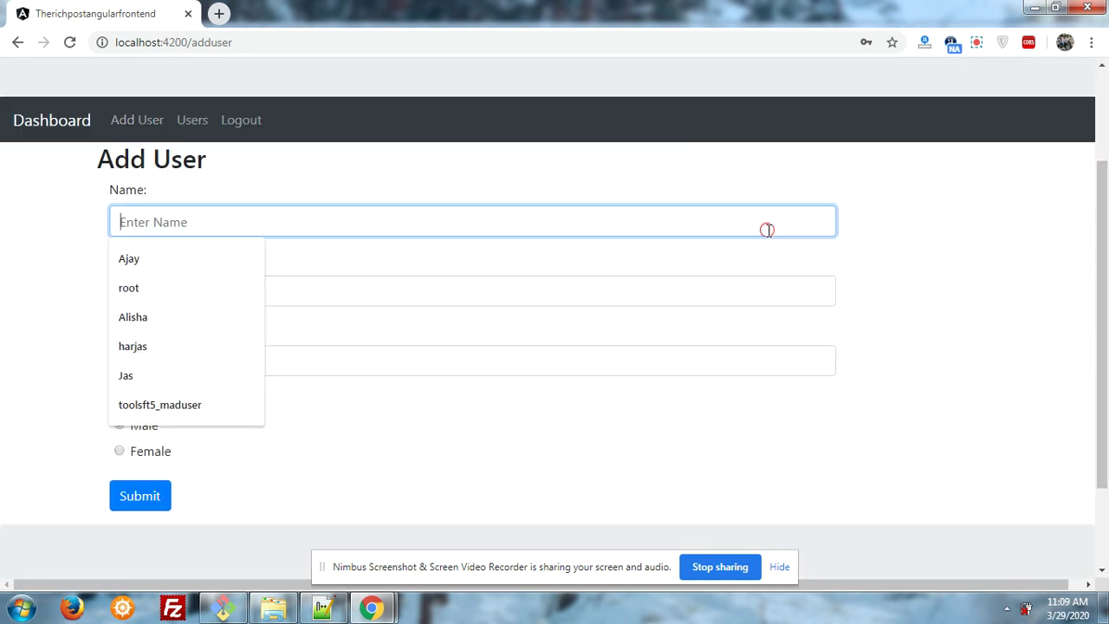
pyautogui.write('Tes')
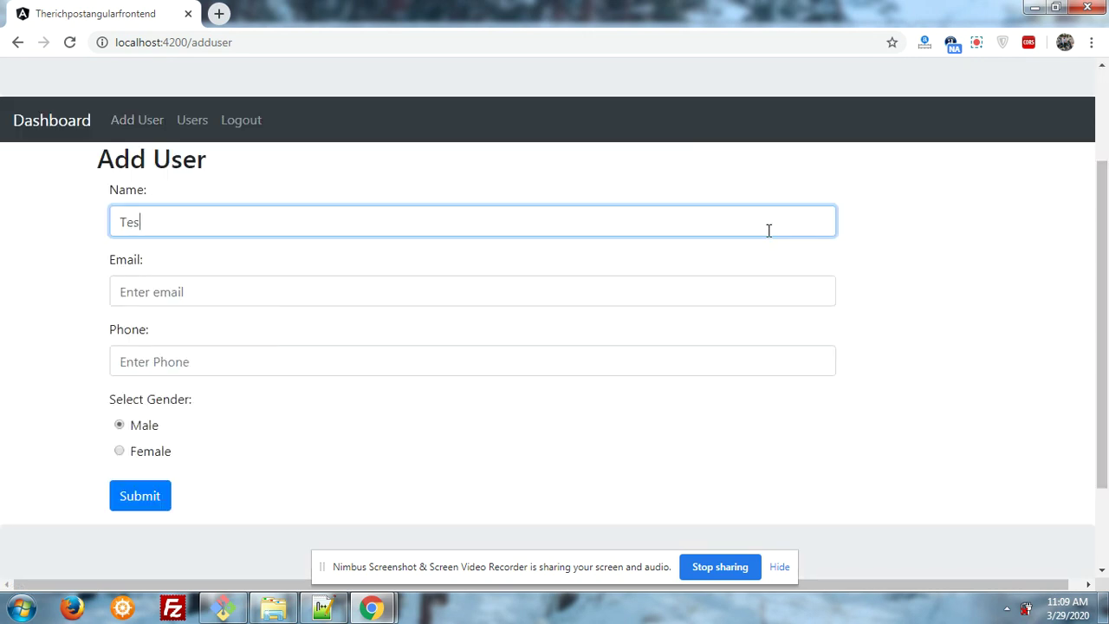
pyautogui.write('t Us')
pyautogui.write('er')
# Fill the email from a saved entry with 'user' added, keep the suggested phone and Male, and submit.
pyautogui.click(754, 299)
pyautogui.click(224, 375)
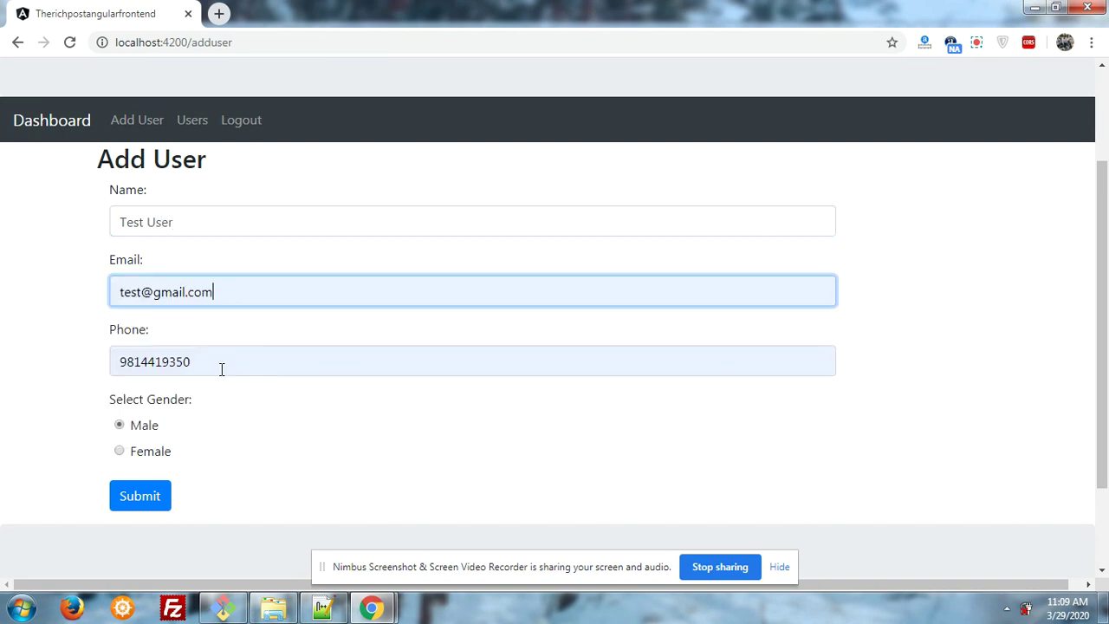
pyautogui.click(144, 292)
pyautogui.write('us')
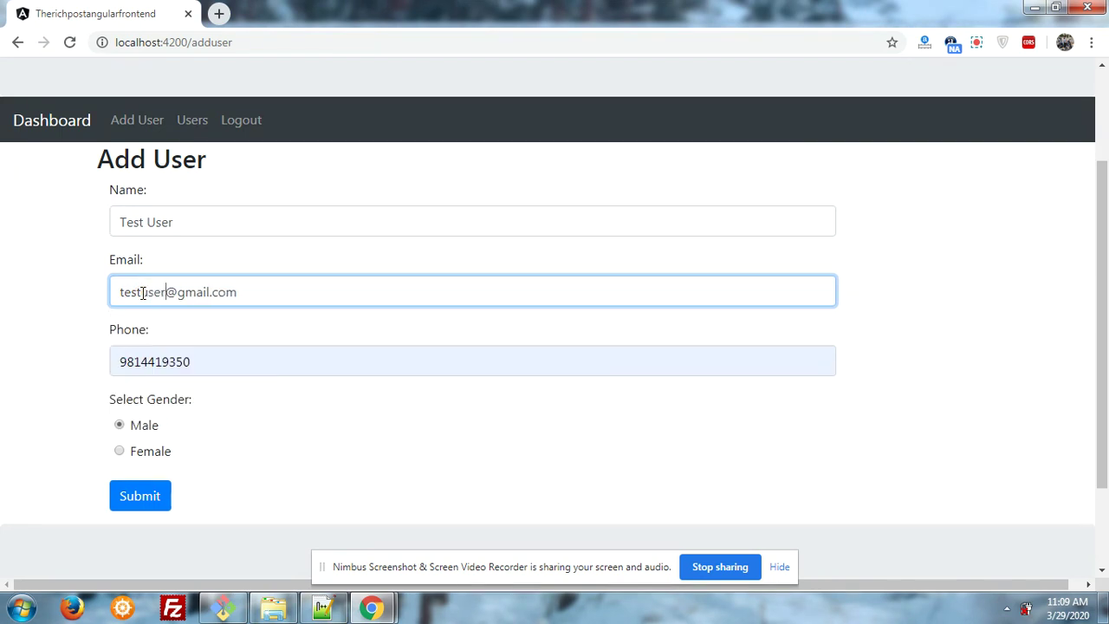
pyautogui.write('er')
pyautogui.click(187, 360)
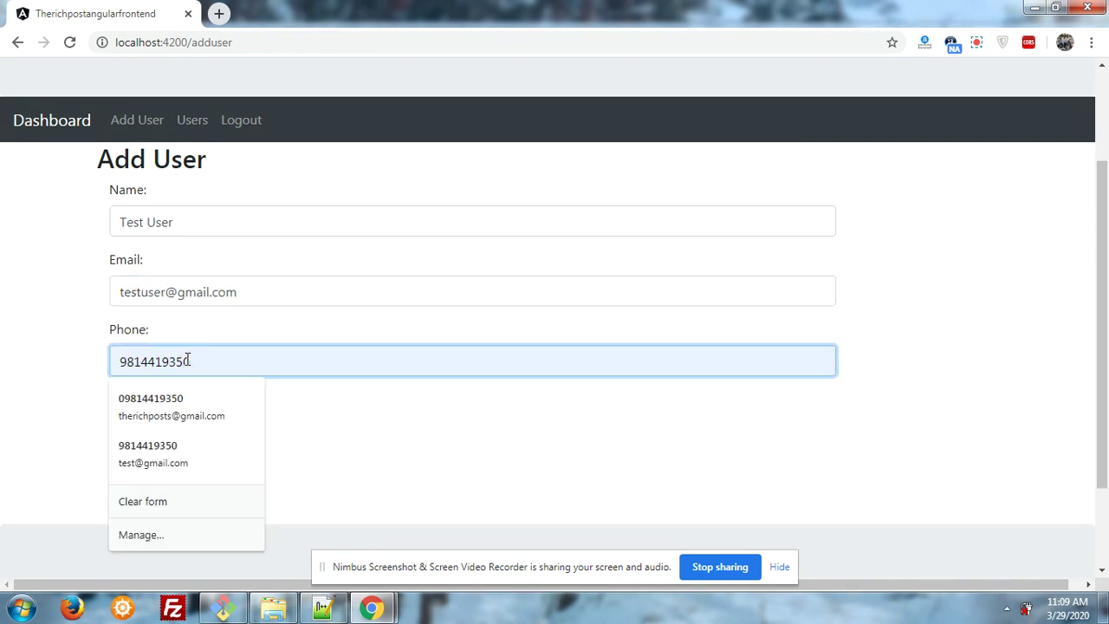
pyautogui.click(229, 410)
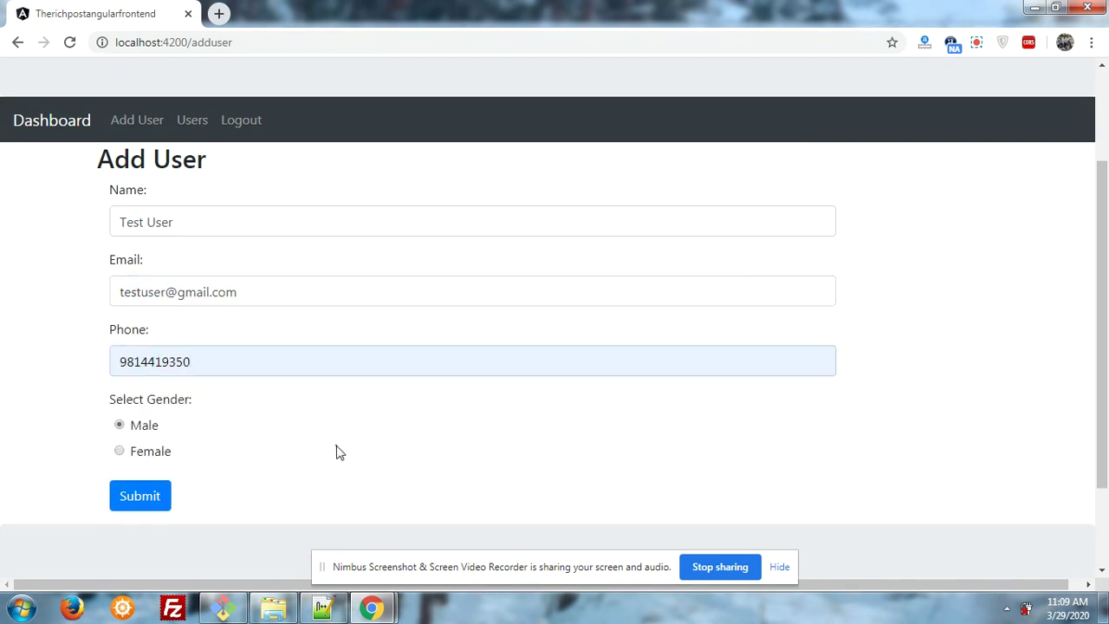
pyautogui.click(160, 503)
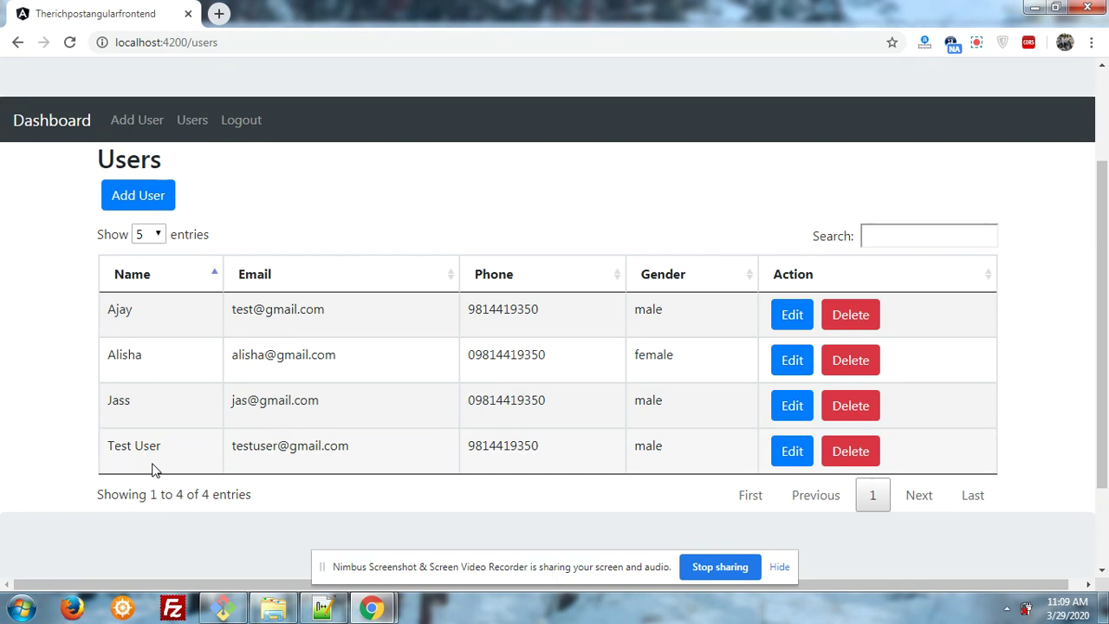
pyautogui.click(785, 453)
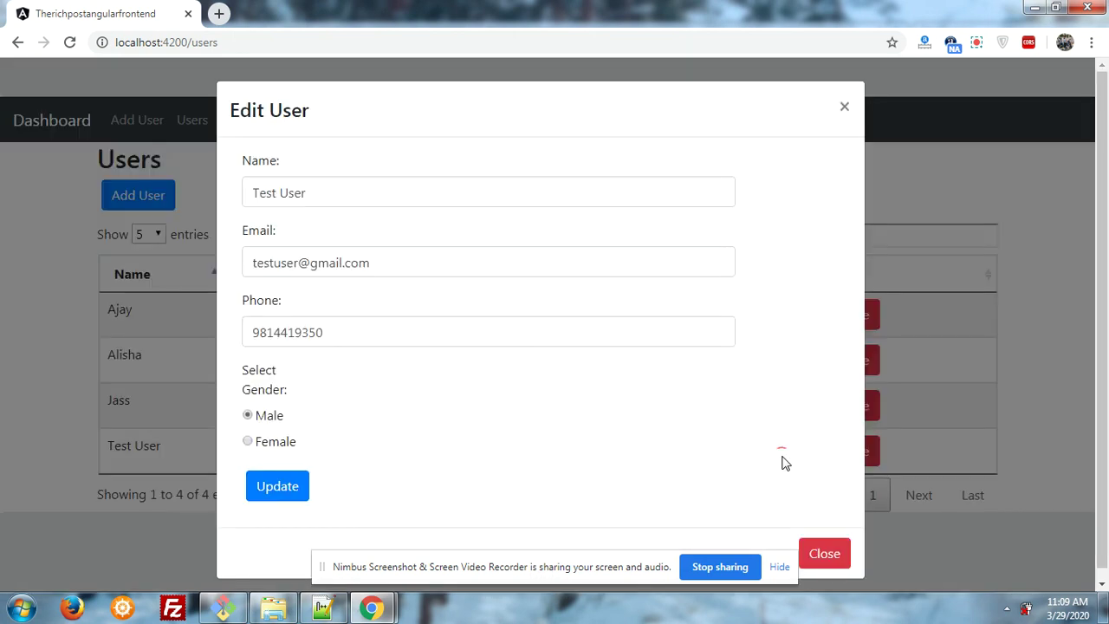
# Rename the user to 'Test Testing' and change the email to use 'testing'.
pyautogui.click(516, 196)
pyautogui.press('BackSpace')
pyautogui.press('BackSpace')
pyautogui.press('BackSpace')
pyautogui.write('Testing')
pyautogui.click(297, 262)
pyautogui.press('BackSpace')
pyautogui.press('BackSpace')
pyautogui.press('BackSpace')
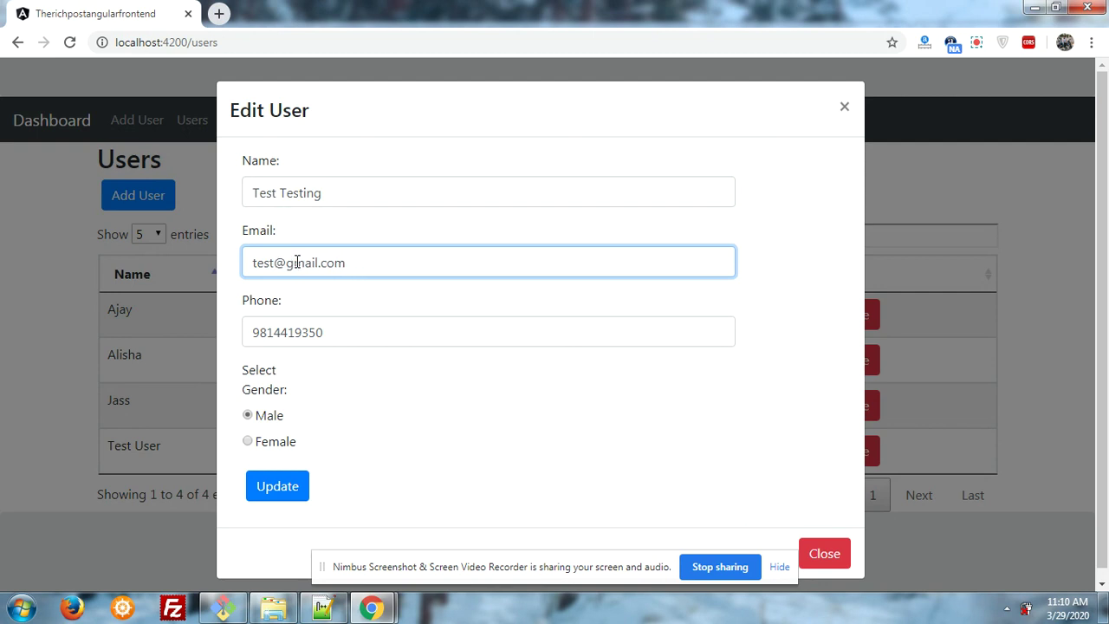
pyautogui.write('testi')
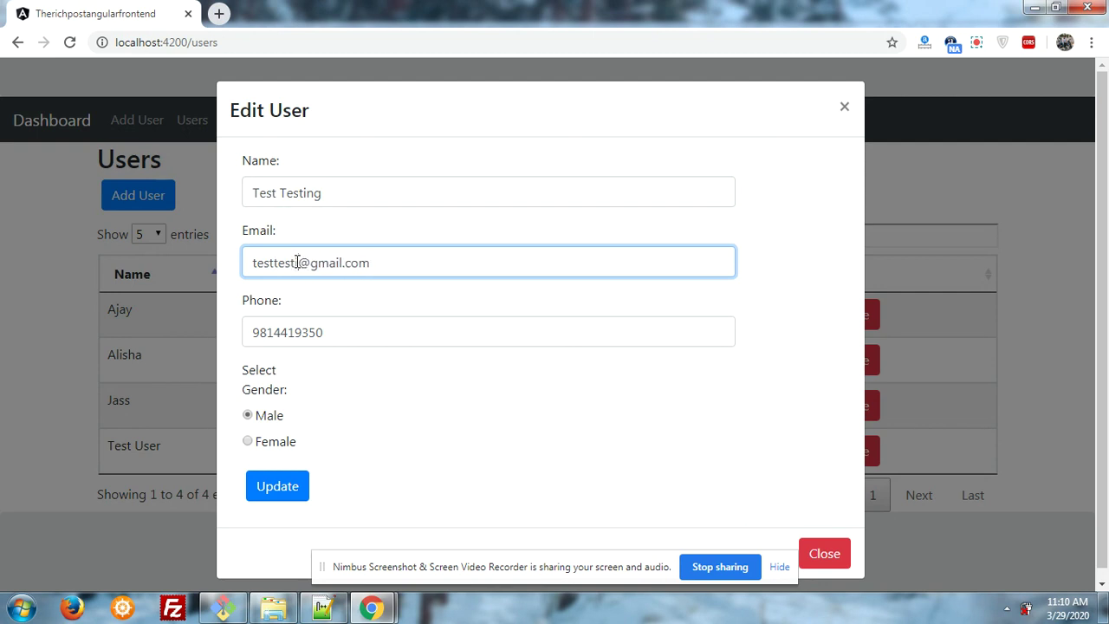
pyautogui.write('ng')
# Replace the phone with the new number, set gender to Female, and save the update.
pyautogui.click(322, 319)
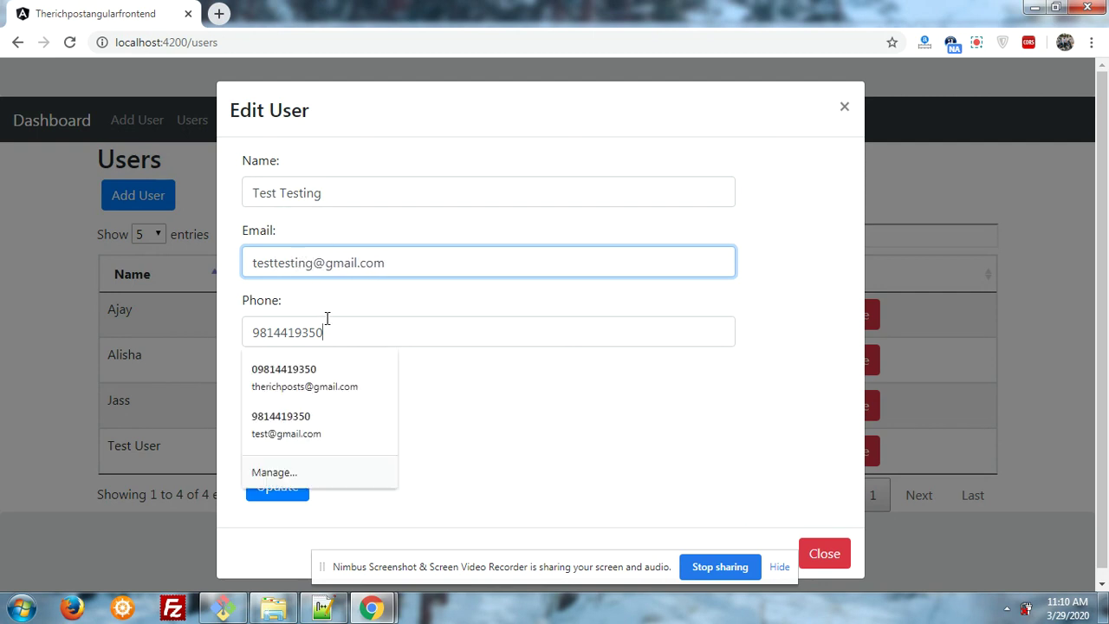
pyautogui.press('BackSpace')
pyautogui.press('BackSpace')
pyautogui.press('BackSpace')
pyautogui.press('BackSpace')
pyautogui.press('BackSpace')
pyautogui.press('BackSpace')
pyautogui.press('BackSpace')
pyautogui.press('BackSpace')
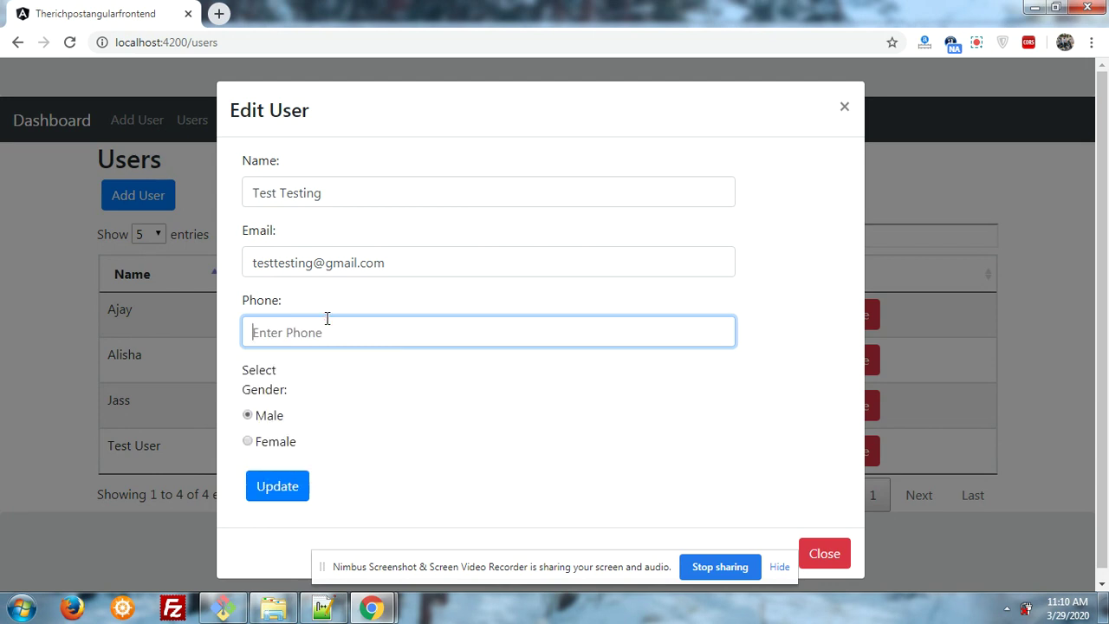
pyautogui.click(287, 483)
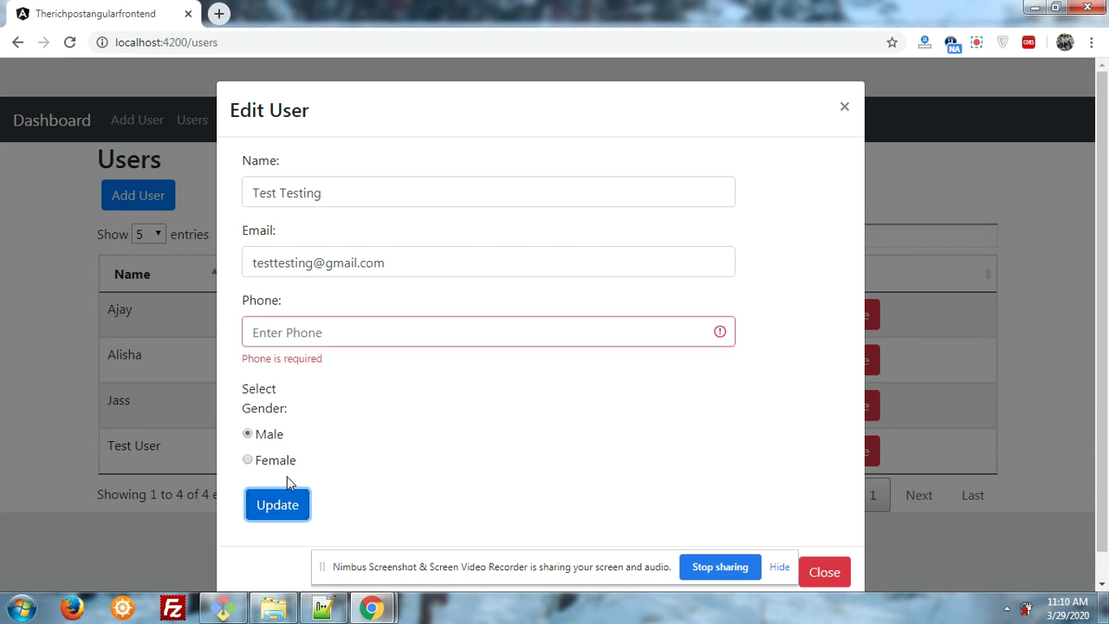
pyautogui.click(332, 331)
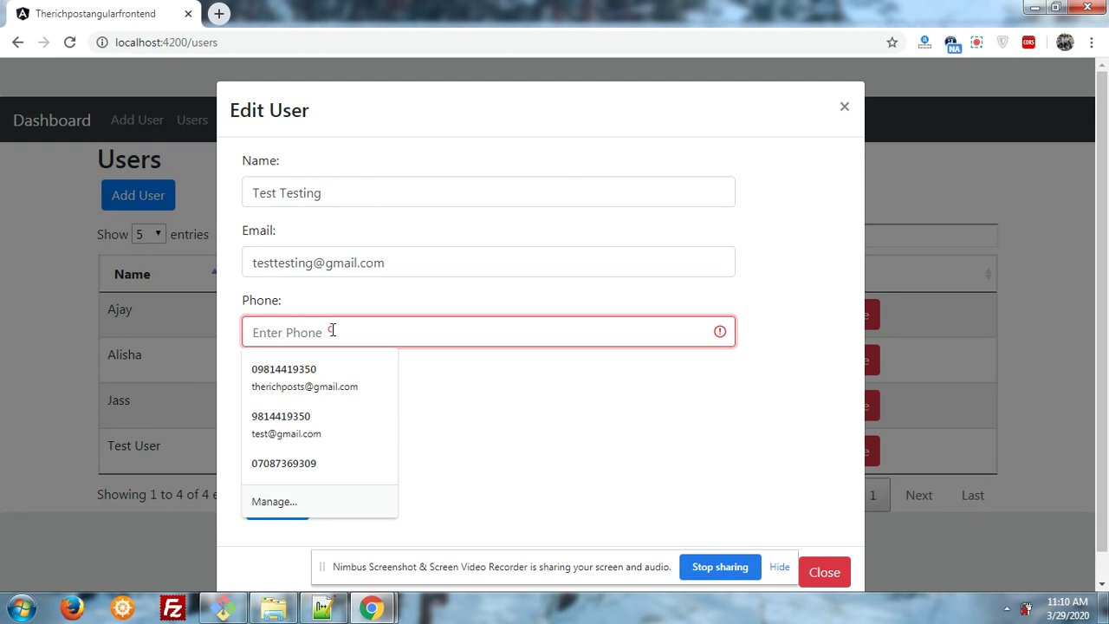
pyautogui.write('123')
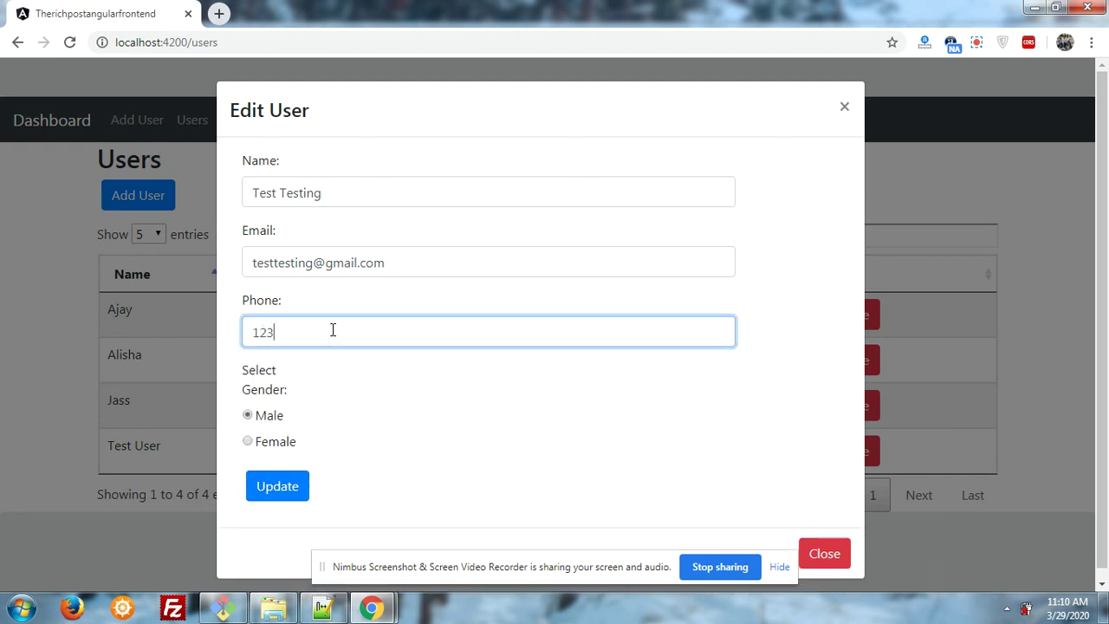
pyautogui.write('123123')
pyautogui.write('1')
pyautogui.click(242, 445)
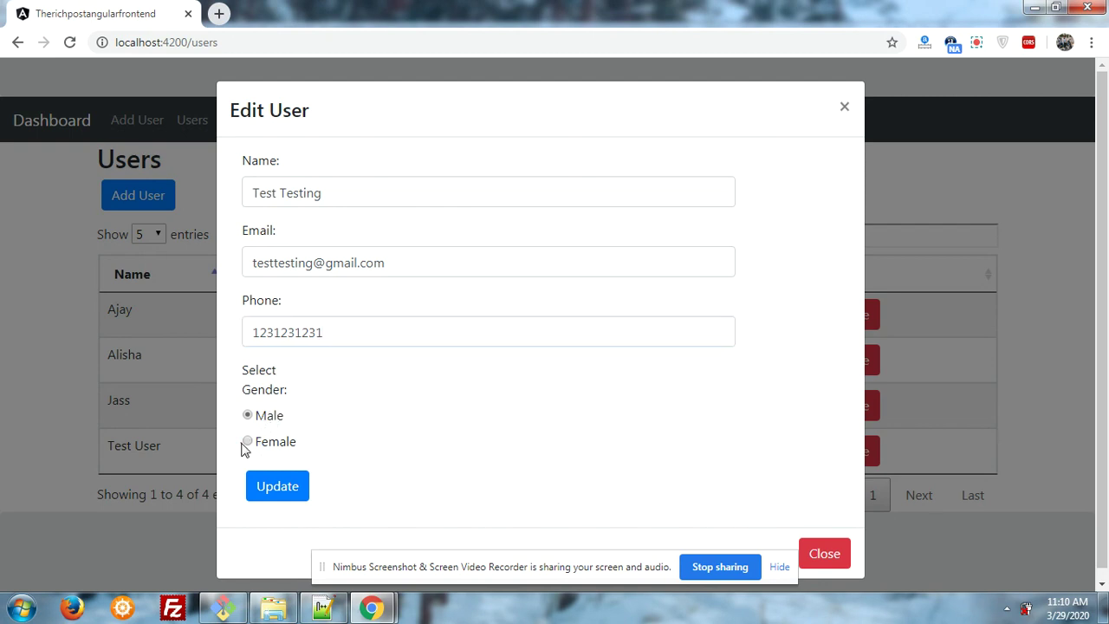
pyautogui.click(273, 490)
pyautogui.click(273, 489)
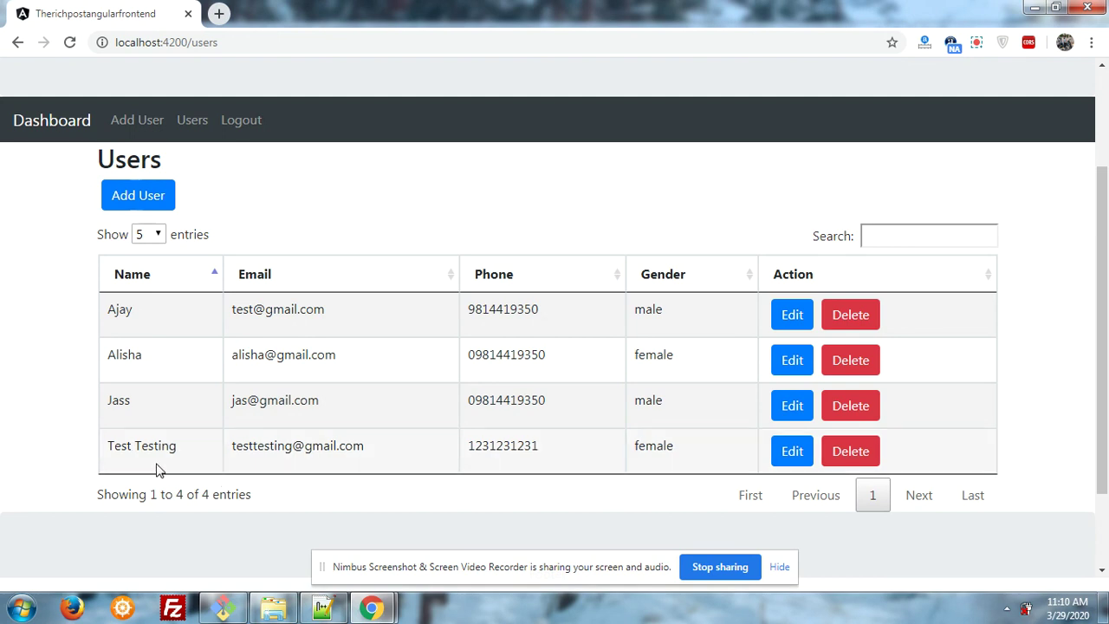
pyautogui.moveTo(143, 450); pyautogui.dragTo(321, 458)
pyautogui.click(463, 464)
pyautogui.click(520, 446)
pyautogui.click(658, 453)
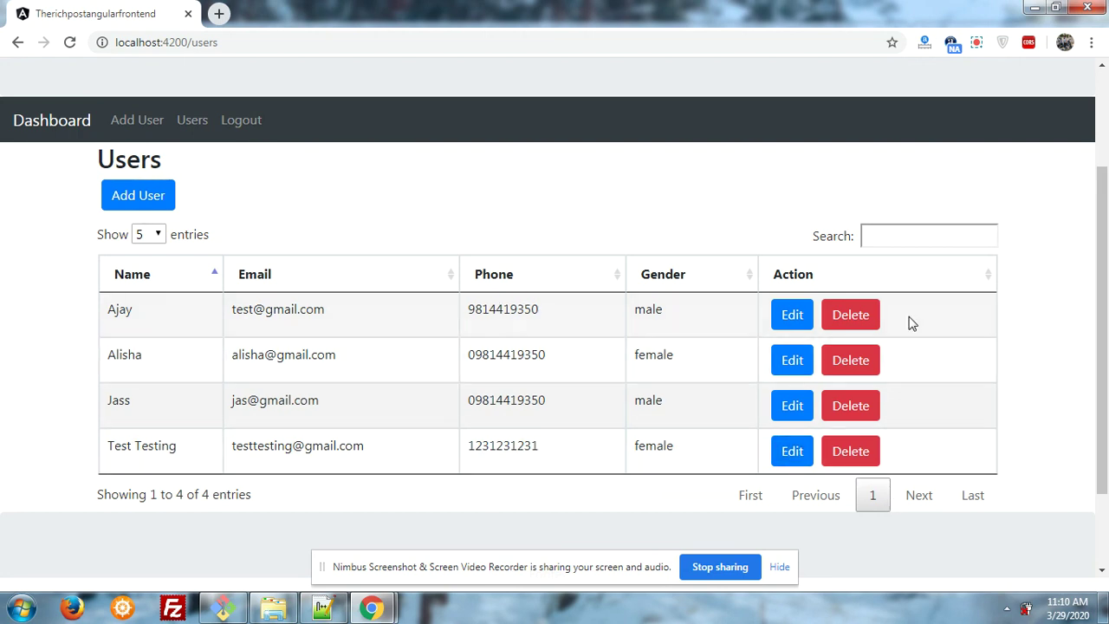
pyautogui.click(907, 233)
pyautogui.write('t')
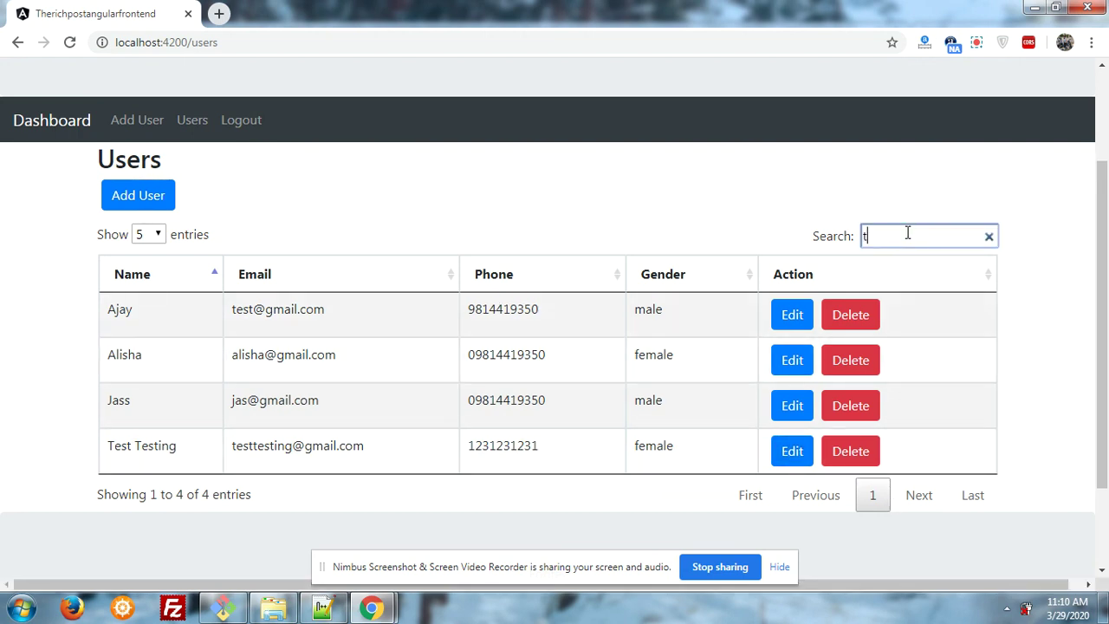
pyautogui.write('est ')
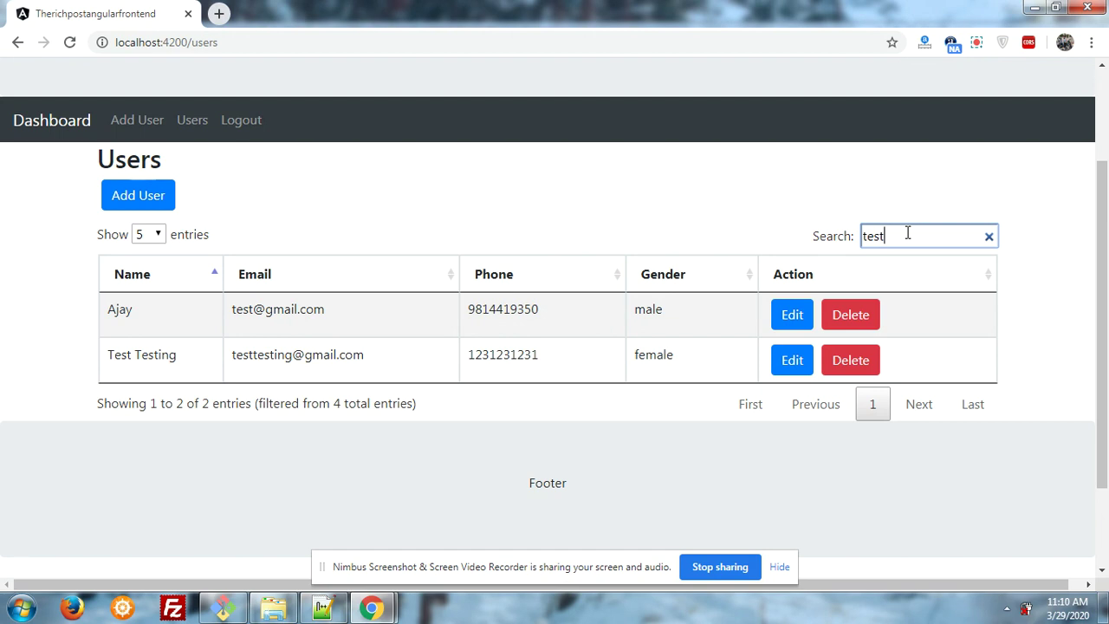
pyautogui.write('t')
pyautogui.write('es')
pyautogui.press('BackSpace')
pyautogui.press('BackSpace')
pyautogui.press('BackSpace')
pyautogui.hotkey('ctrl', 'a')
pyautogui.press('BackSpace')
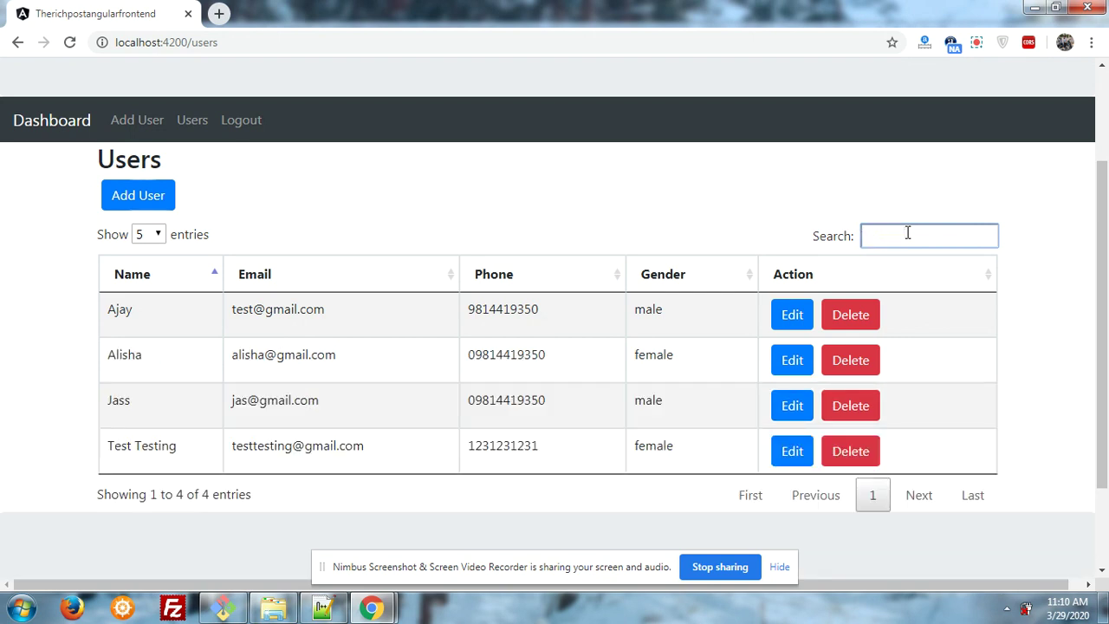
pyautogui.write('ali')
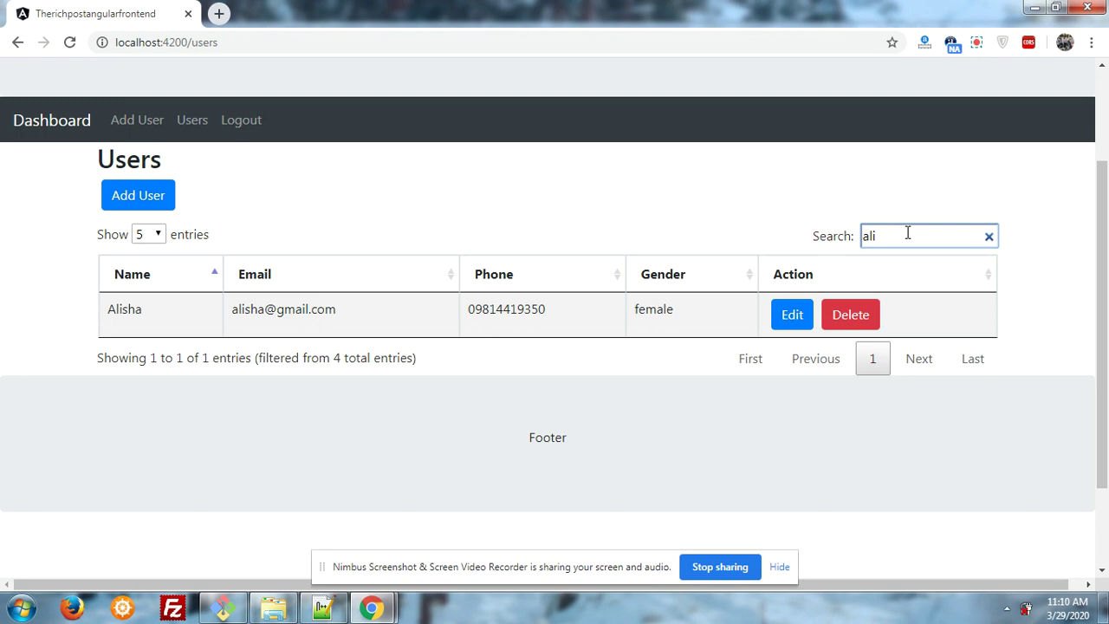
pyautogui.press('BackSpace')
pyautogui.press('BackSpace')
pyautogui.press('BackSpace')
pyautogui.write('tes')
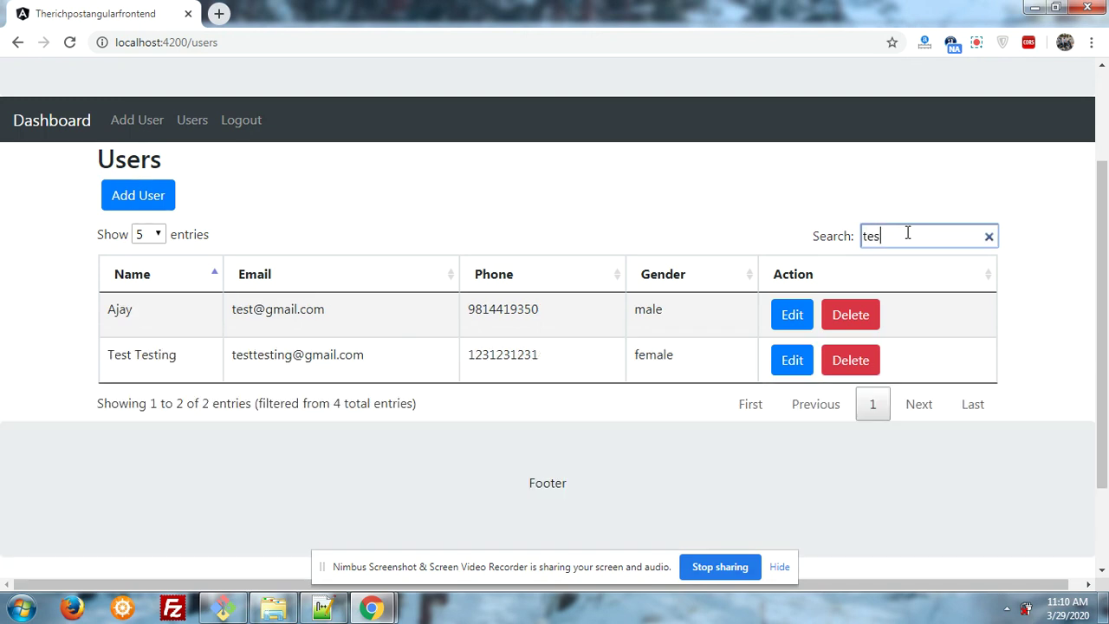
pyautogui.write('ting')
pyautogui.press('BackSpace')
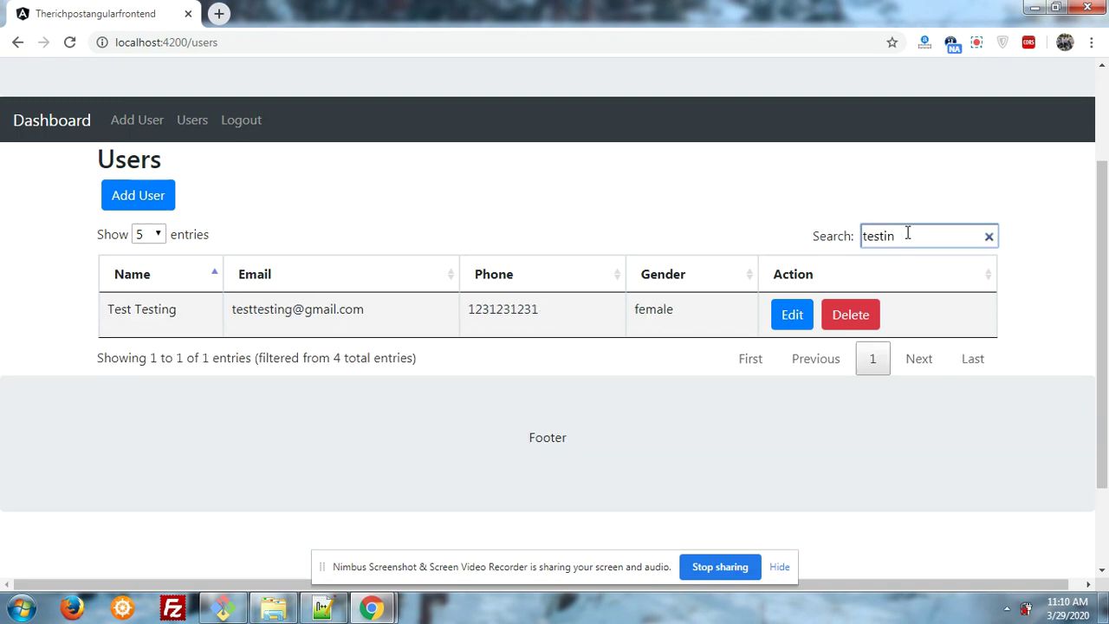
pyautogui.press('BackSpace')
pyautogui.press('BackSpace')
pyautogui.press('BackSpace')
pyautogui.press('BackSpace')
pyautogui.press('BackSpace')
pyautogui.press('BackSpace')
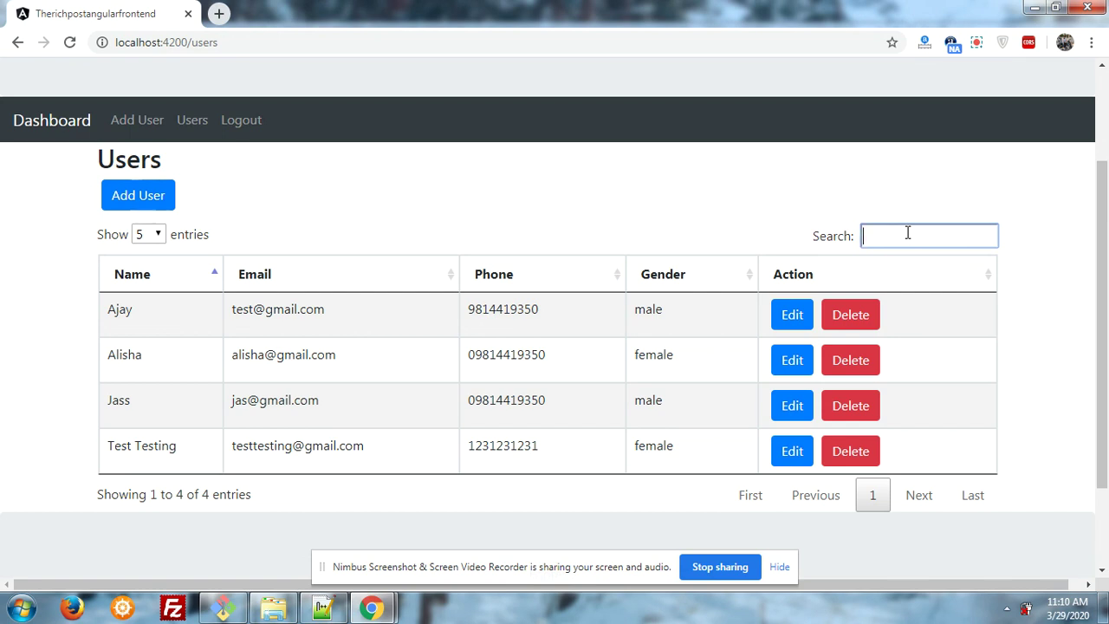
# Trigger deletion of the Test Testing row in the Users table.
pyautogui.click(853, 455)
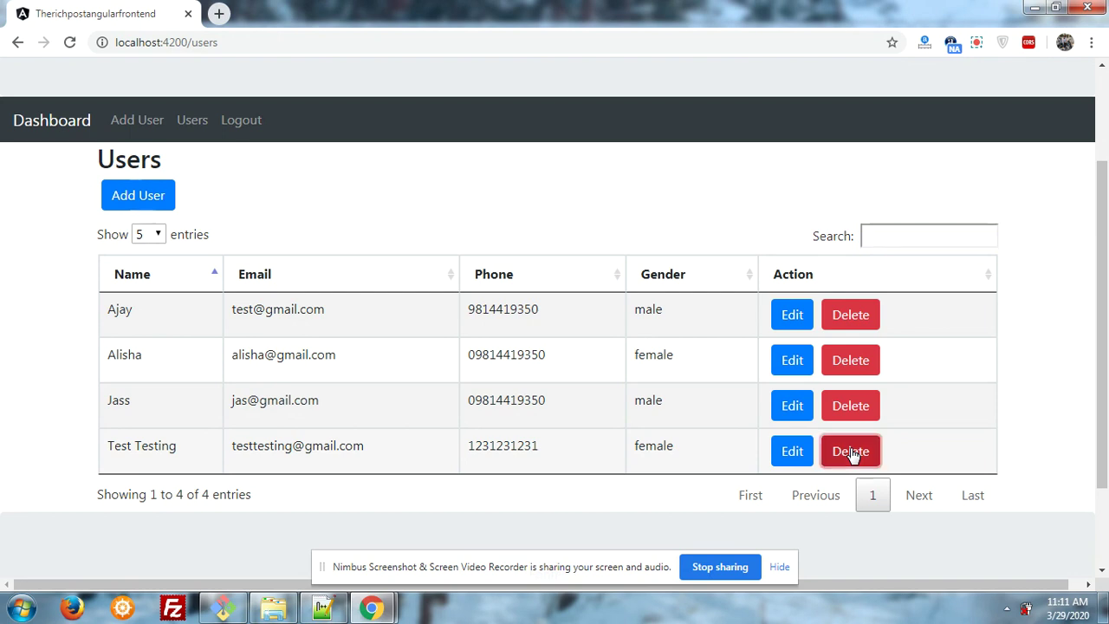